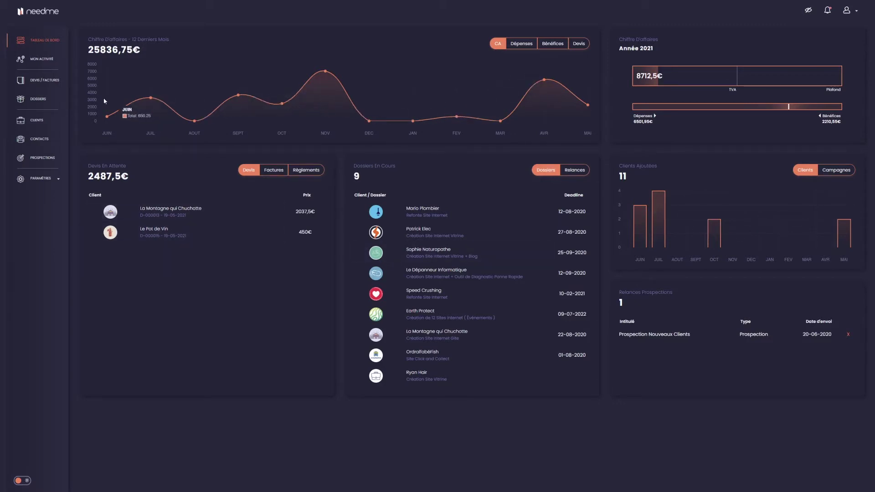
Browse the dashboard's pending quotes, invoices, payments and project summary tabs
left_click(271, 170)
left_click(311, 174)
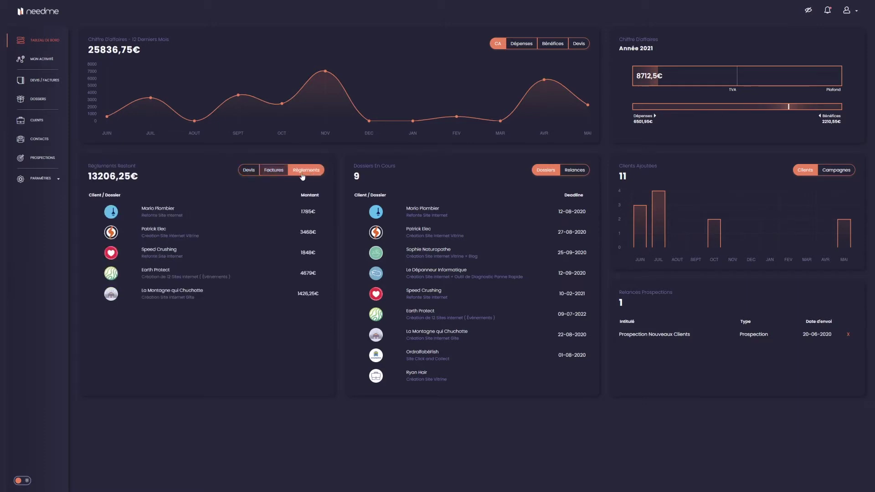
left_click(256, 175)
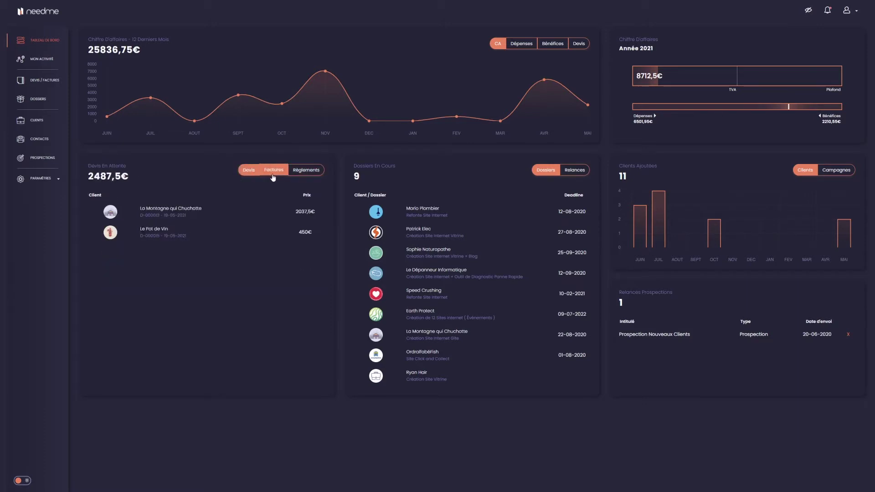
left_click(575, 174)
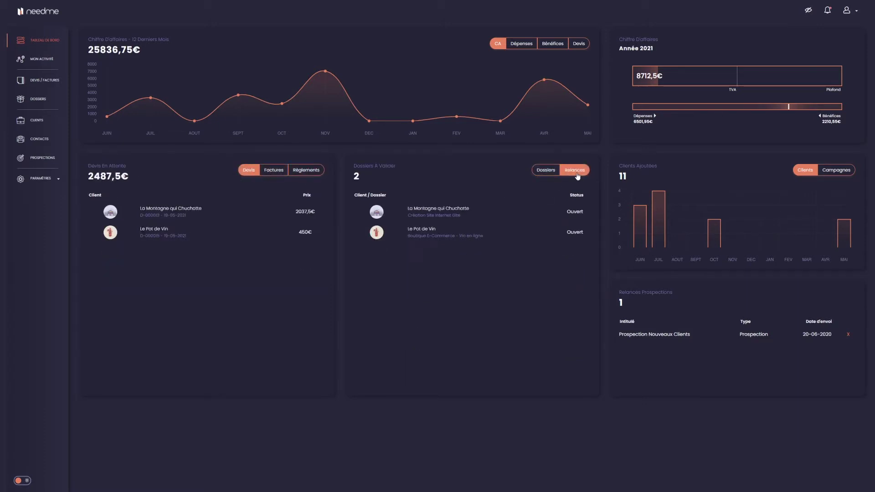
left_click(542, 178)
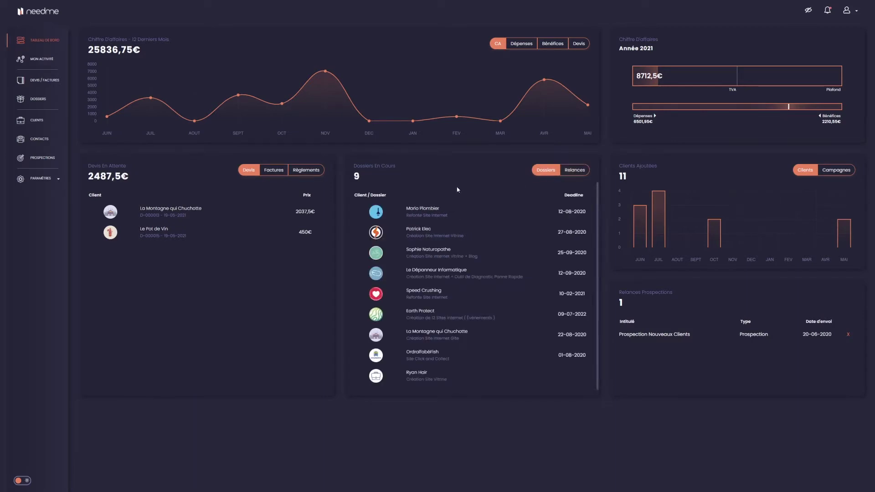
Cycle the chart through expenses, profits and signed quotes back to revenue, then go to Devis / Factures
left_click(519, 45)
left_click(556, 45)
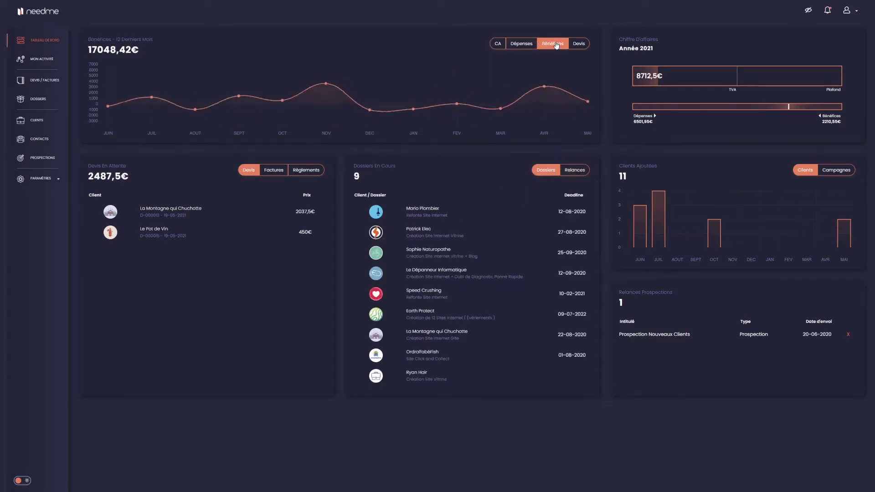
left_click(577, 46)
left_click(498, 43)
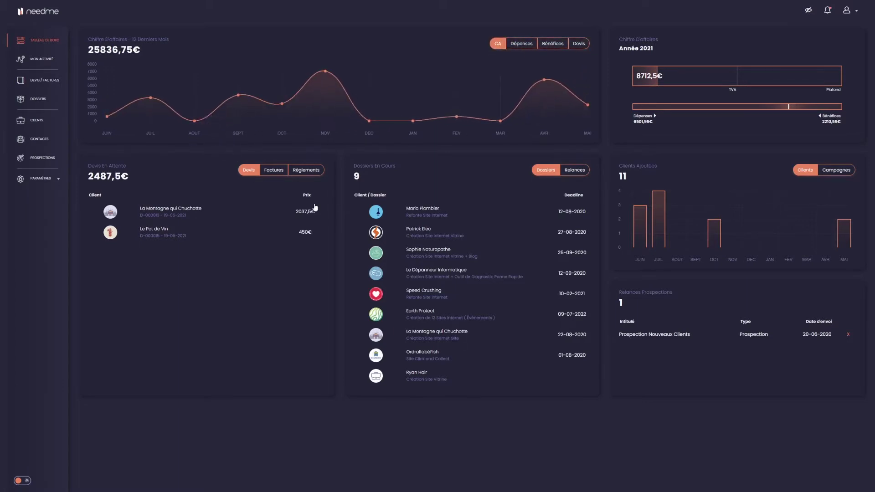
left_click(37, 81)
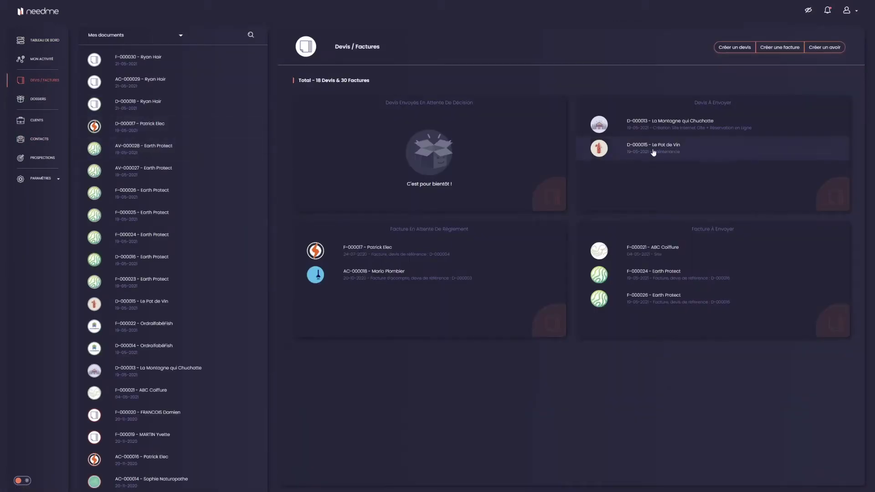
Create blank quote D-000019 and place the caret in its payment conditions and validity fields
left_click(735, 47)
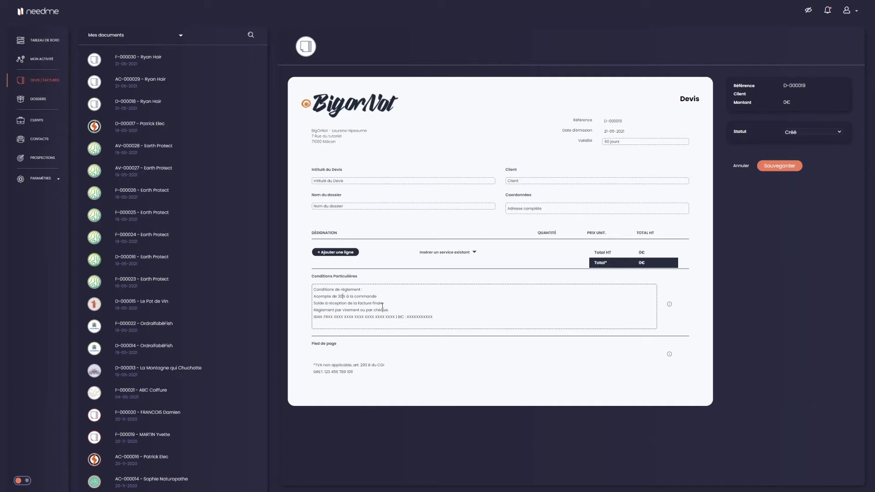
left_click(343, 296)
left_click(853, 13)
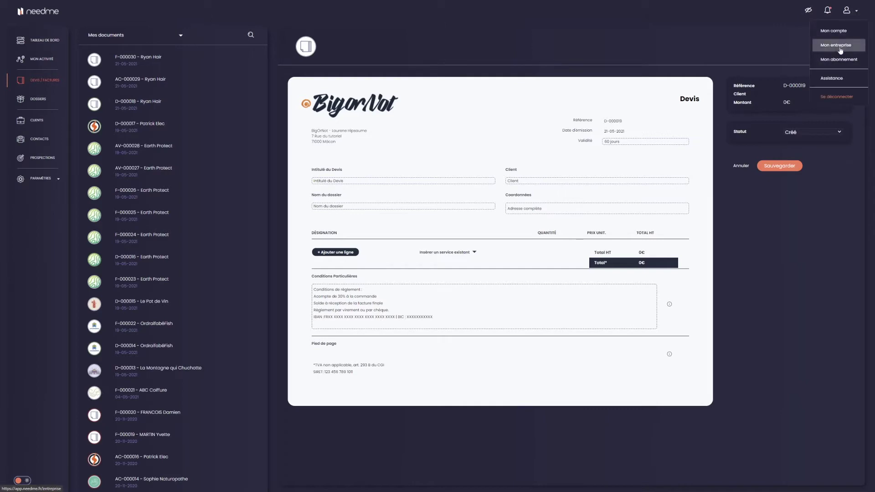
left_click(484, 138)
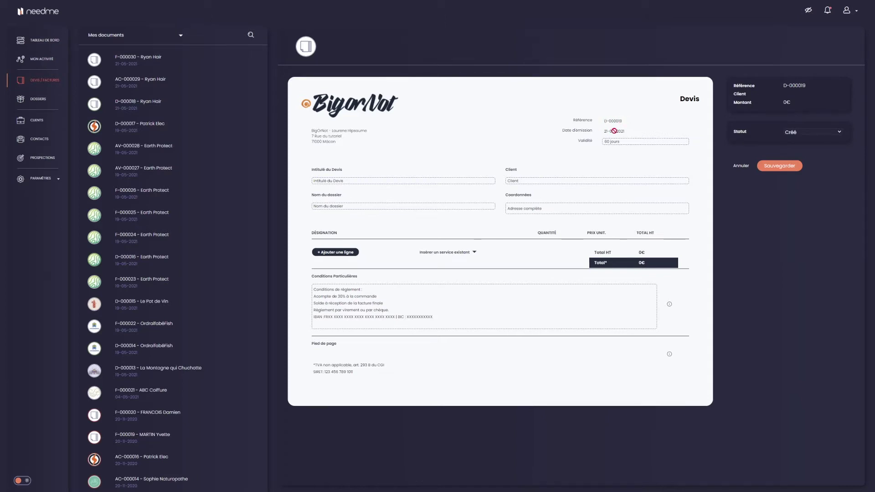
left_click(625, 139)
left_click(607, 141)
Enter the title 'Création d'un site internet vitrine' and enter Pub Fiction as the client
left_click(377, 185)
type("C")
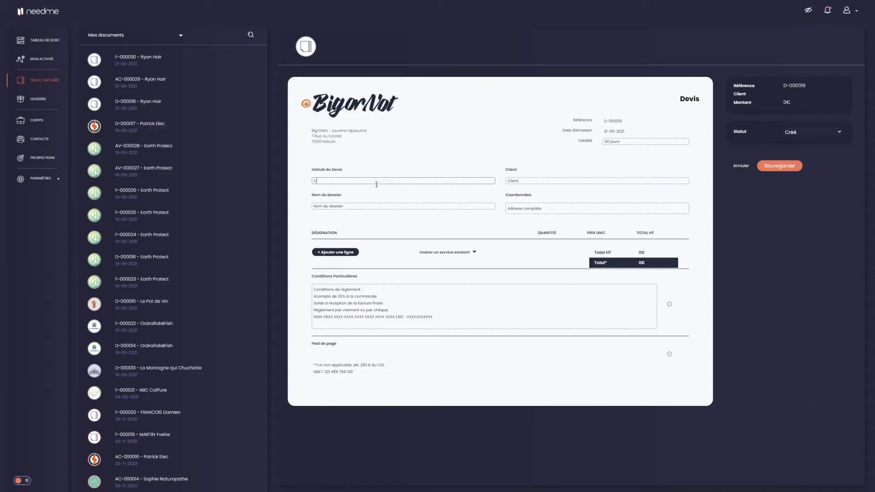
type("réation d'un site internet vitrine")
left_click(520, 179)
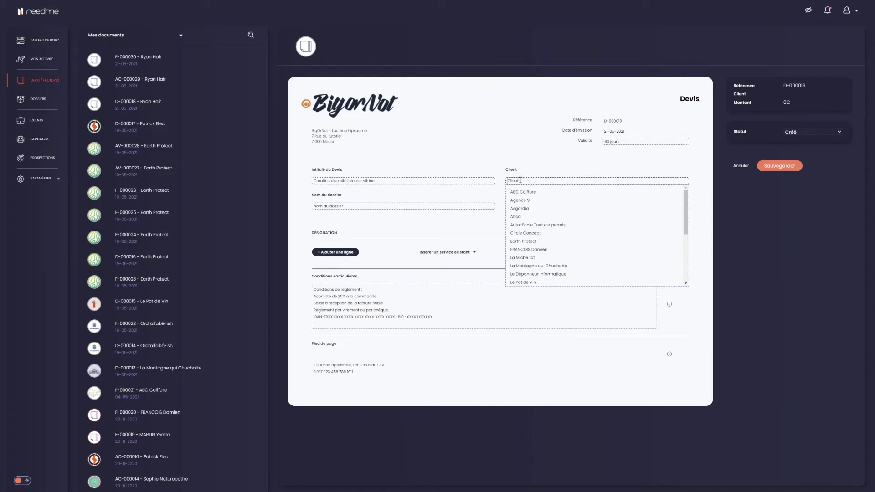
scroll(530, 264, "down", 2)
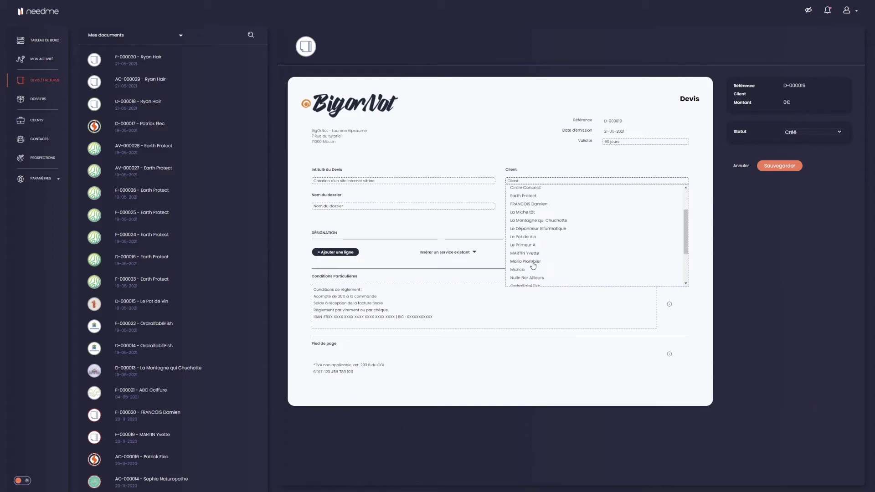
scroll(532, 265, "up", 2)
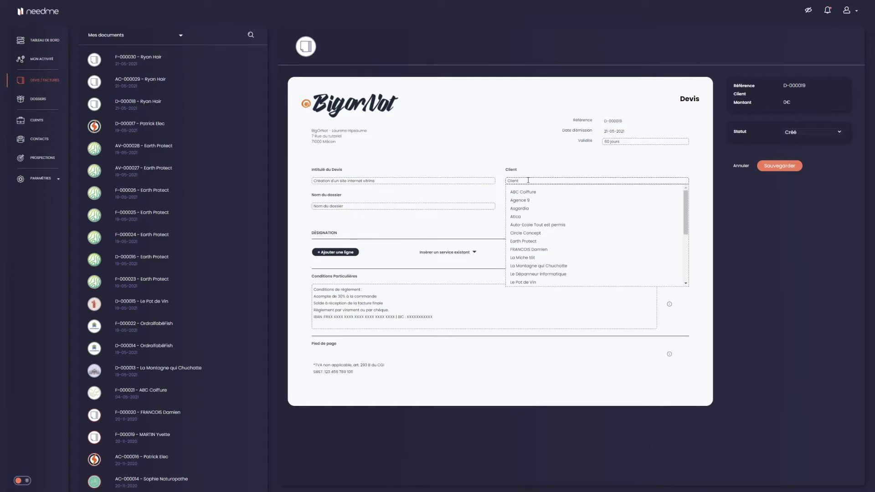
type("Pub Fiction")
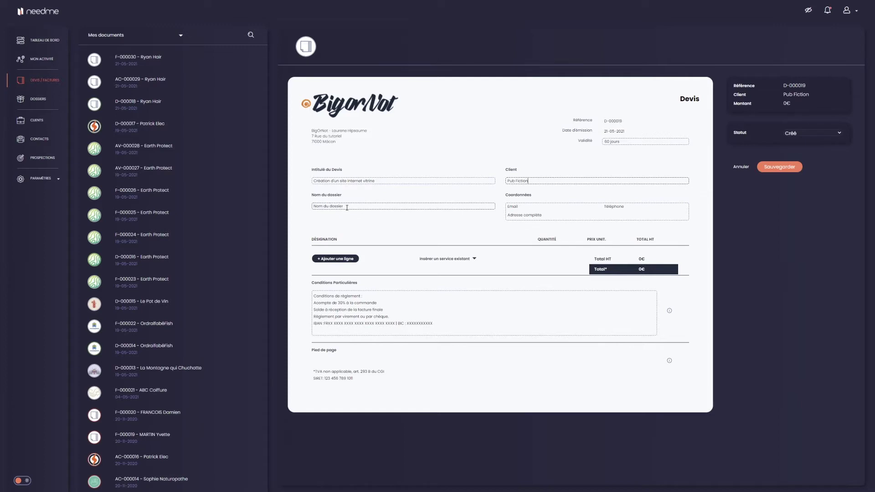
Copy the quote title into the Nom du dossier field
left_click_drag(384, 181, 304, 185)
key("ctrl+c")
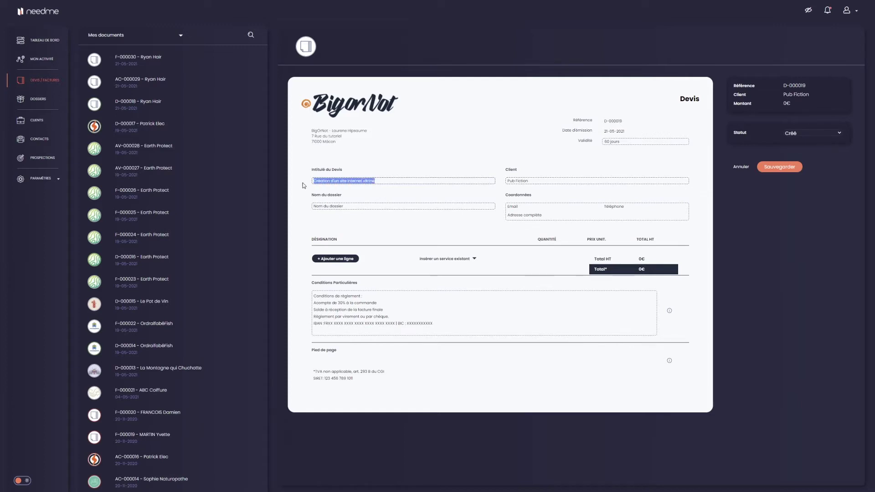
left_click(322, 206)
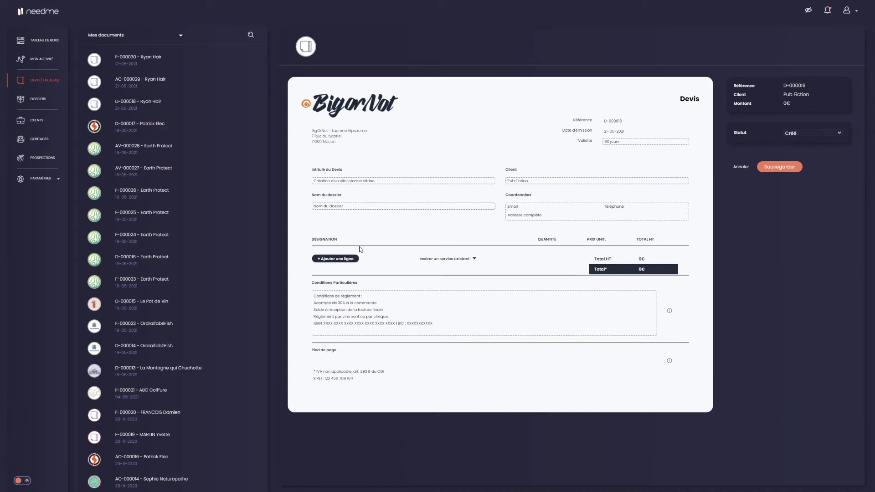
key("ctrl+v")
Fill in the client's e-mail, phone number and postal address under Coordonnées
left_click(512, 207)
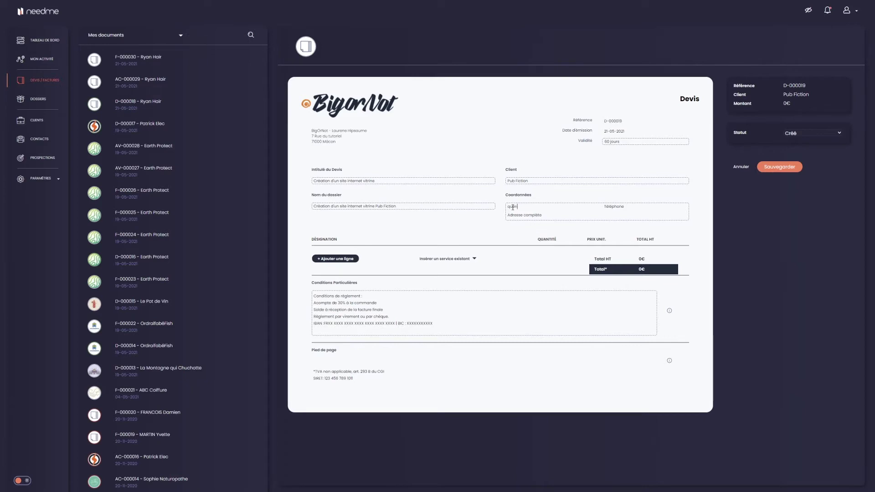
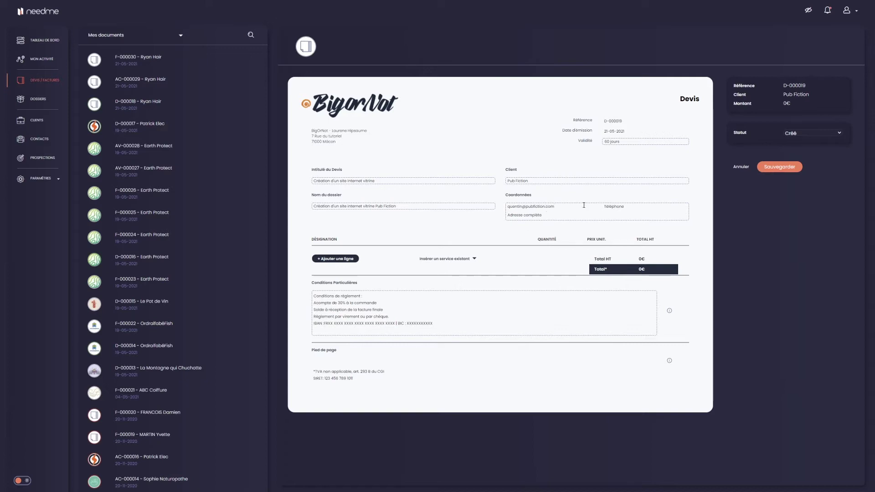
left_click(531, 215)
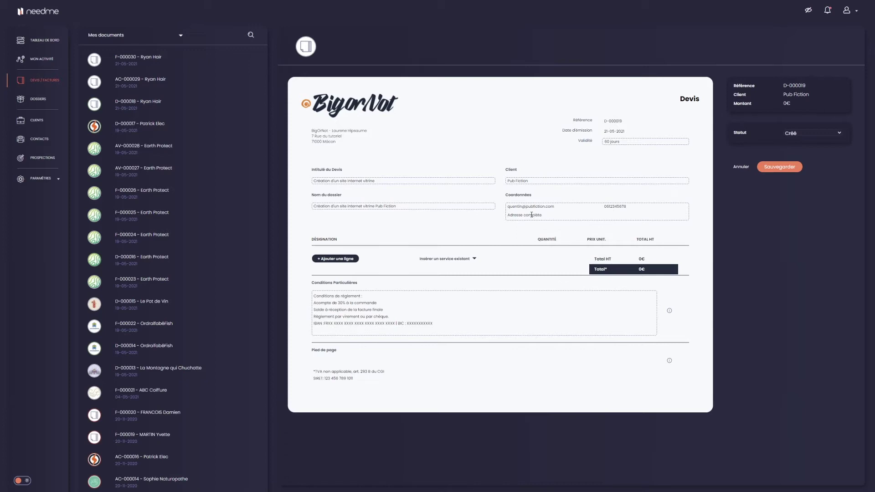
type("Rue John Travolta ")
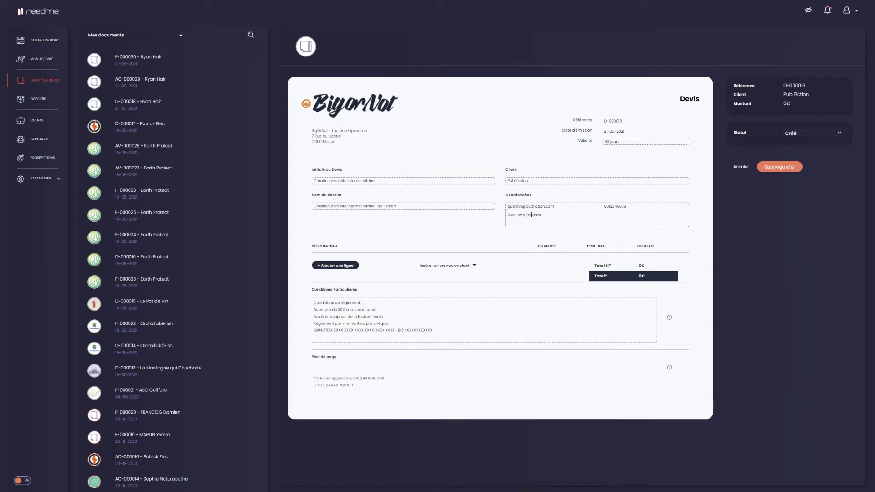
type("71000 Mâcon")
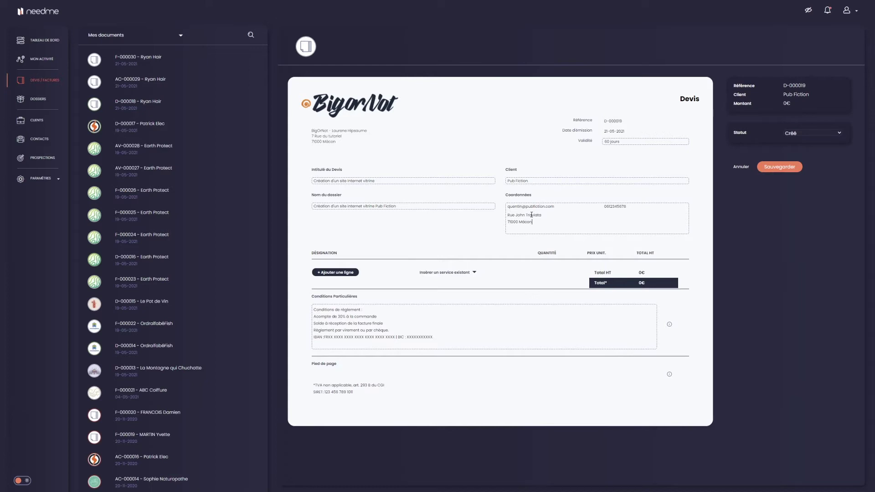
Add a quote line with quantity 2 and unit price 50, totalling 100€
left_click(338, 273)
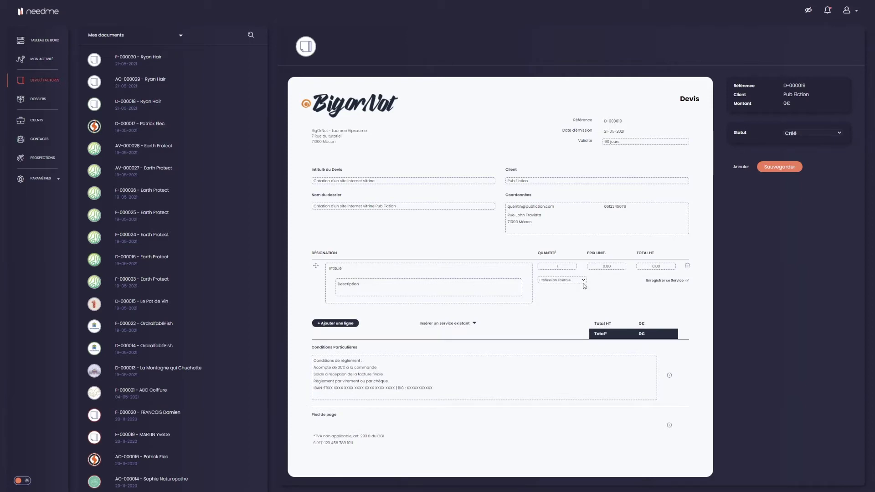
left_click(686, 266)
left_click(437, 273)
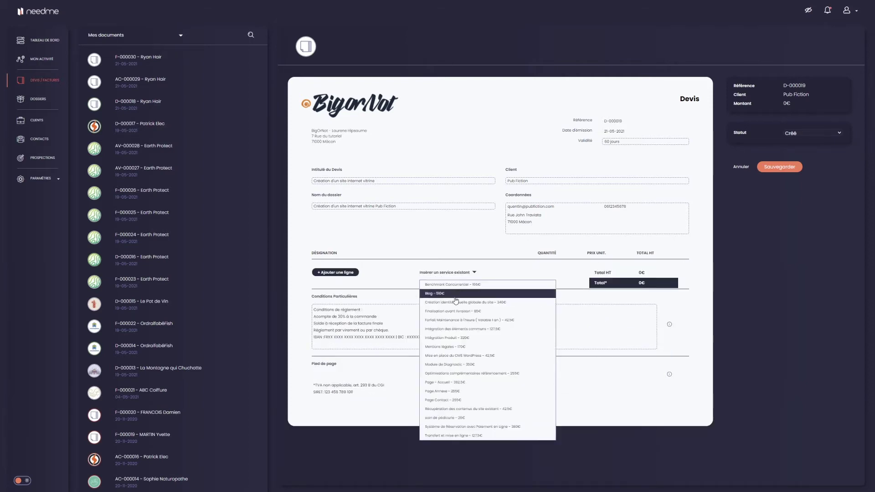
left_click(459, 274)
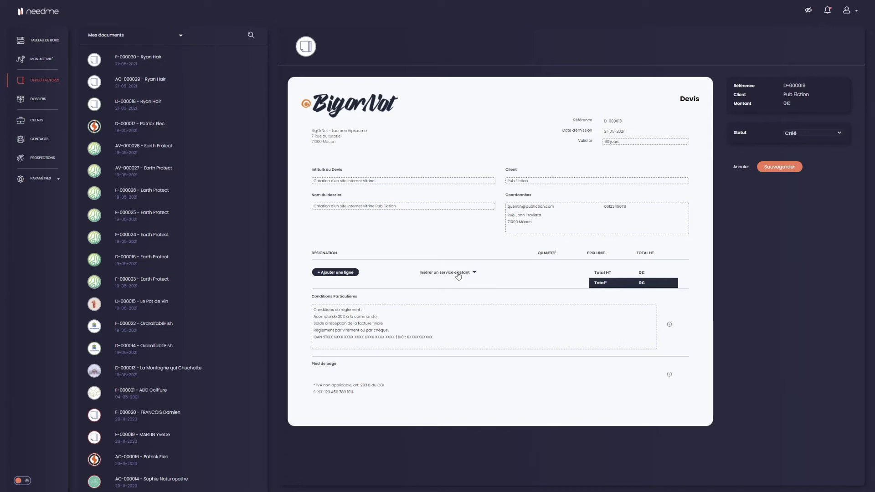
left_click(335, 272)
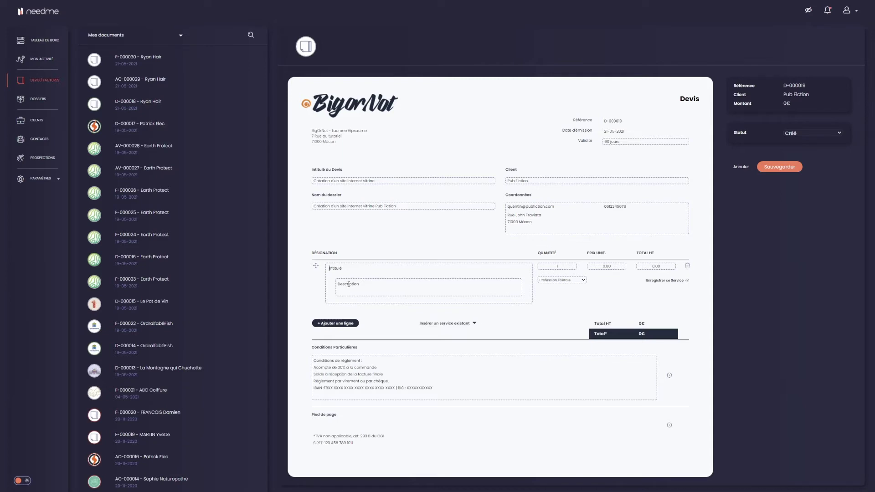
left_click(349, 284)
left_click(557, 267)
left_click(594, 267)
left_click(606, 266)
type("50")
Insert services CMS WordPress setup, visual identity creation, Page - Accueil and Page Annexe
left_click(456, 323)
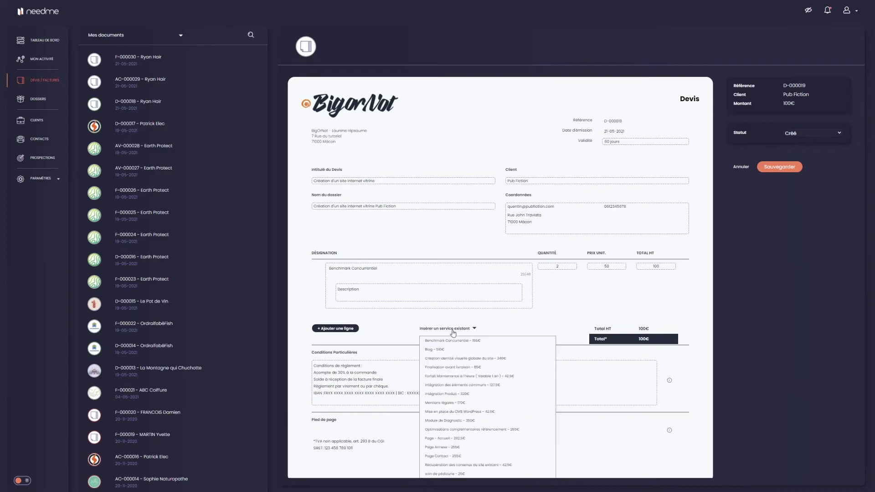
left_click(473, 412)
scroll(472, 401, "down", 1)
left_click(460, 356)
left_click(471, 386)
scroll(460, 380, "down", 1)
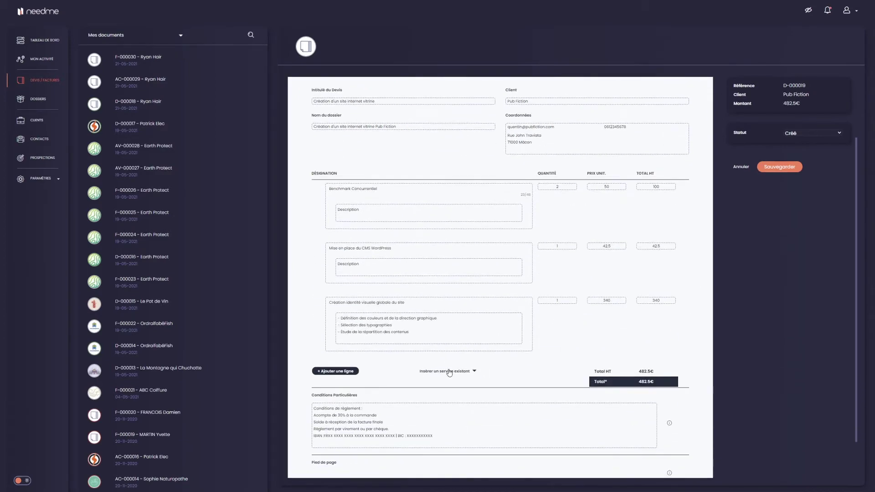
left_click(449, 372)
scroll(464, 386, "down", 1)
scroll(464, 388, "down", 1)
left_click(452, 422)
left_click(453, 398)
scroll(453, 401, "down", 1)
left_click(452, 463)
Insert services Finalisation avant livraison, Mentions légales, SEO optimisations and Page Contact
scroll(420, 310, "down", 1)
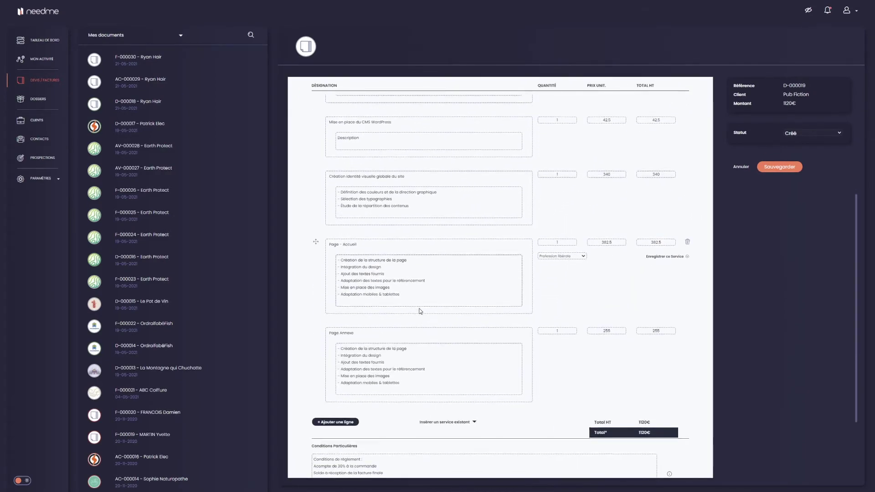
left_click(463, 395)
scroll(464, 395, "down", 1)
left_click(455, 400)
scroll(451, 401, "down", 1)
left_click(448, 363)
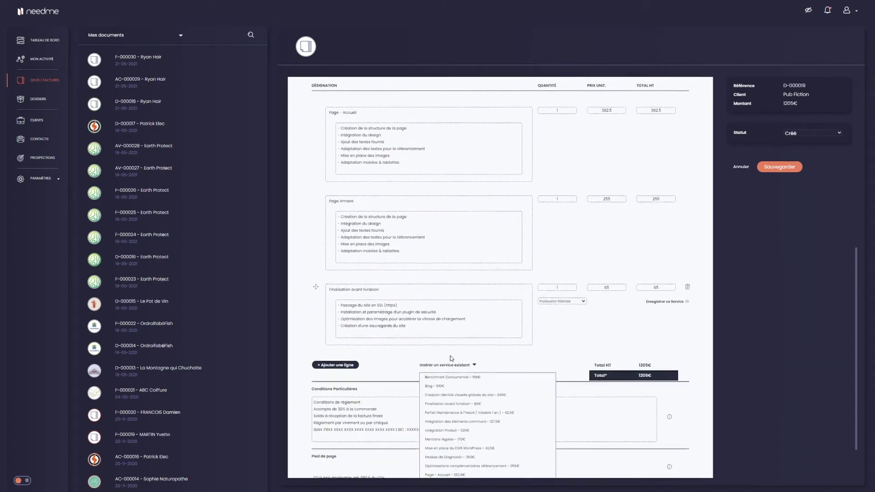
left_click(444, 437)
scroll(415, 309, "down", 1)
left_click(448, 365)
left_click(456, 465)
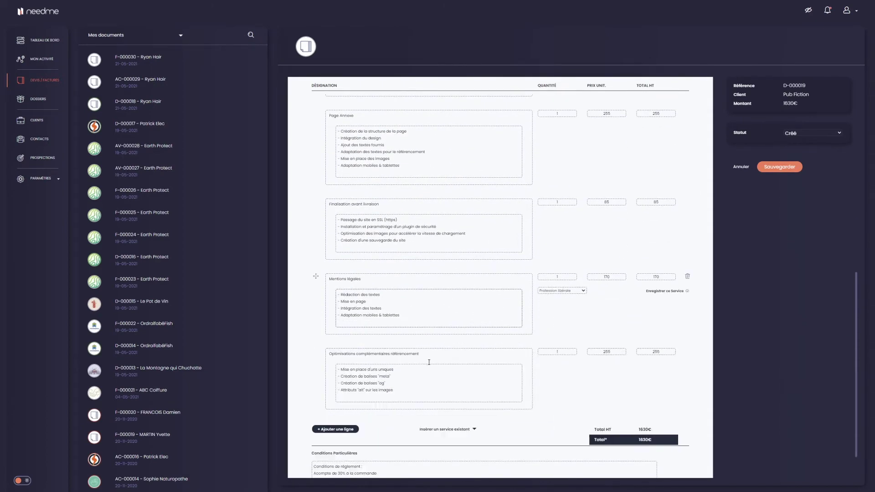
left_click(446, 426)
scroll(437, 410, "down", 2)
left_click(445, 464)
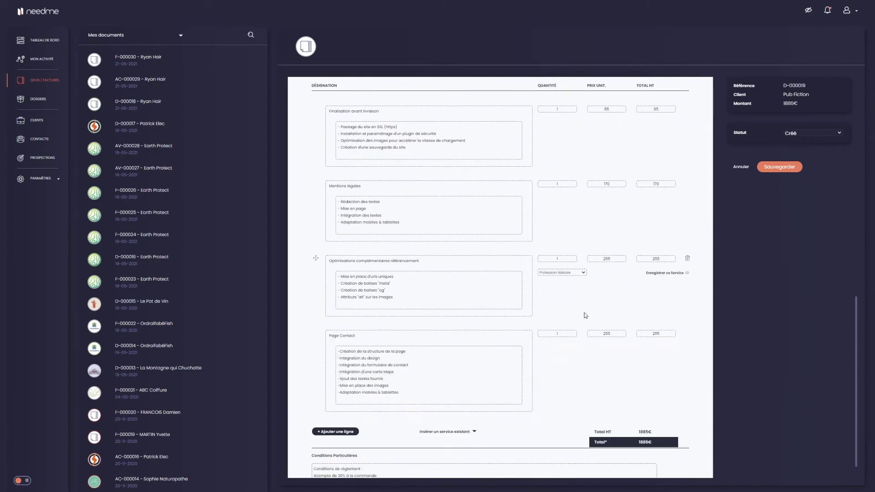
scroll(425, 316, "down", 2)
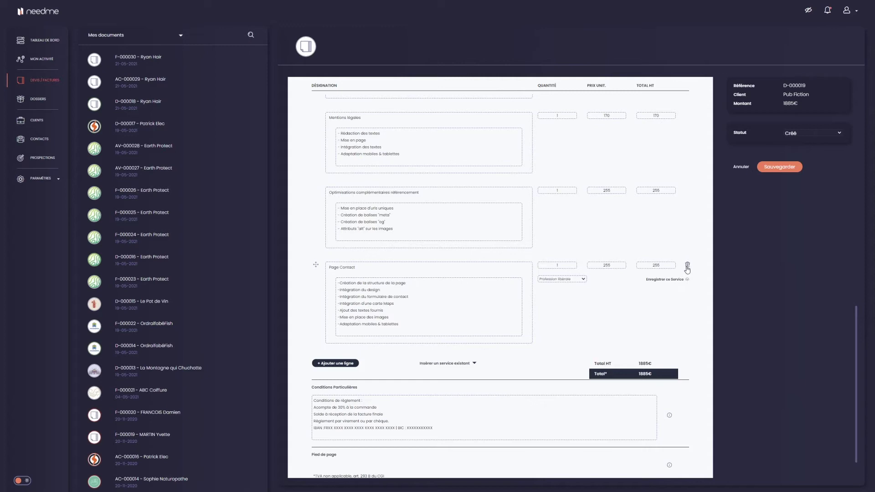
Delete the Page Contact line and move Optimisations above Mentions légales
left_click(687, 266)
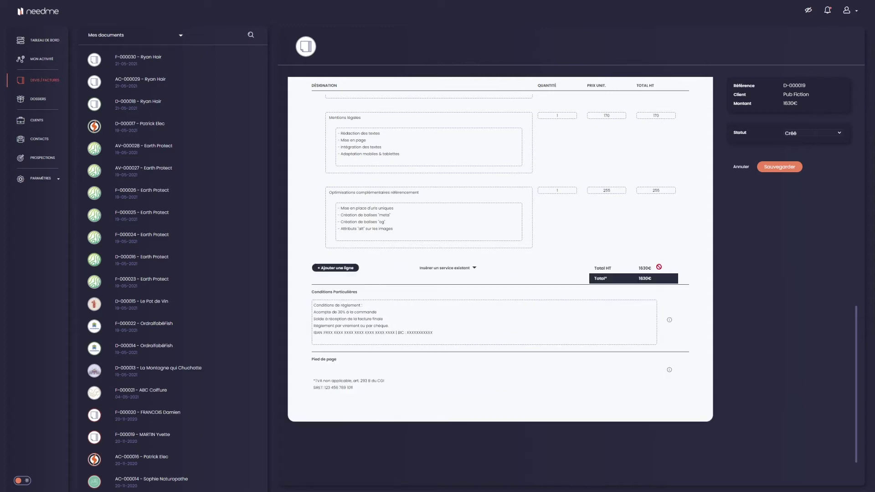
scroll(555, 259, "up", 1)
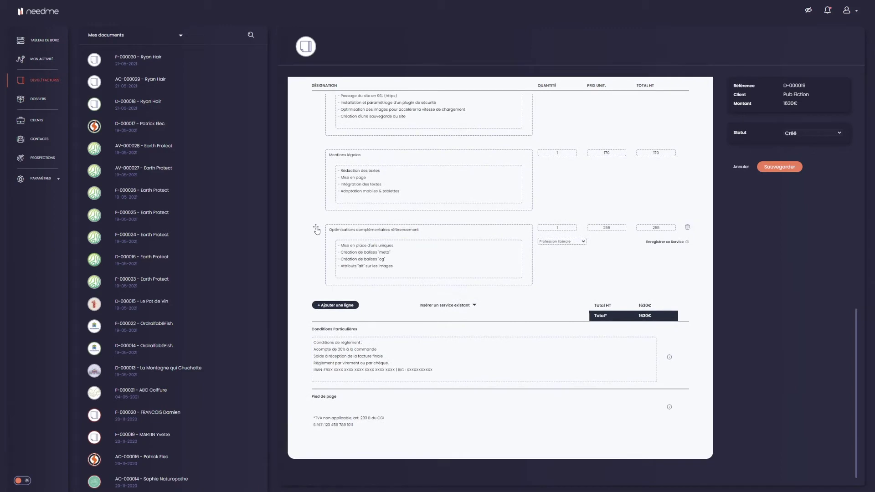
left_click_drag(316, 230, 315, 146)
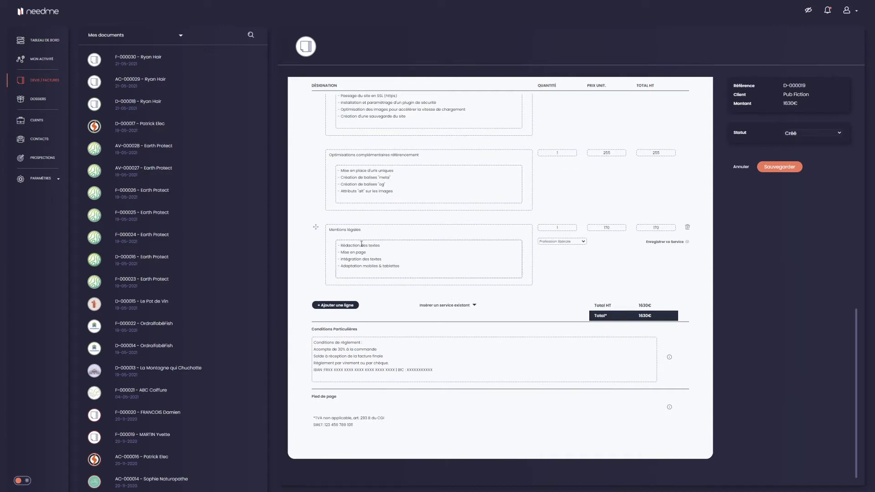
scroll(361, 245, "up", 2)
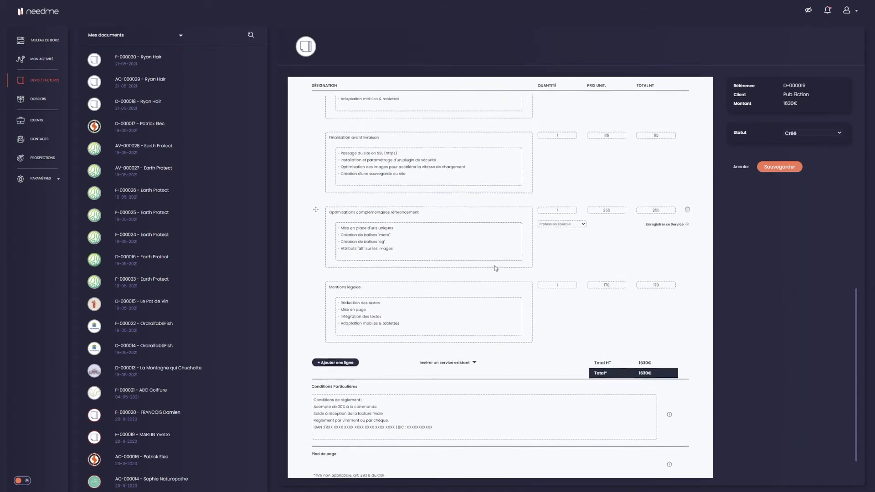
Keep Profession libérale as activity type and save Benchmark Concurrentiel as a reusable service
left_click(569, 245)
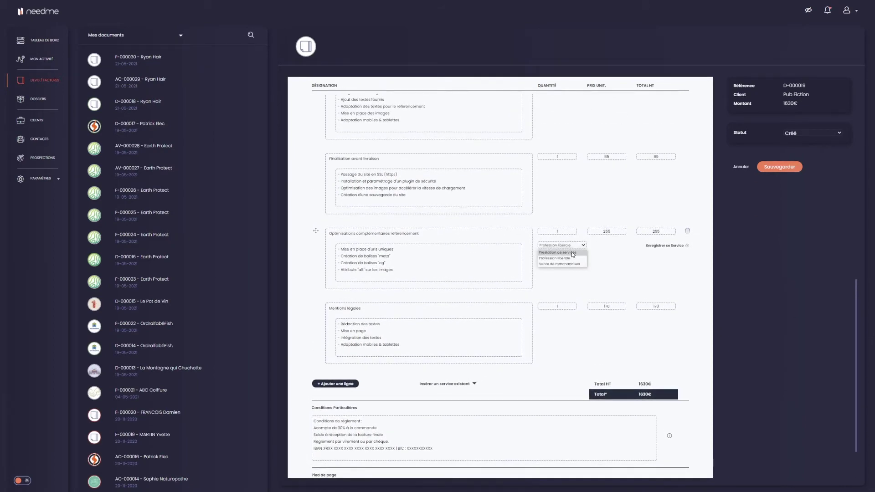
left_click(572, 258)
scroll(557, 262, "up", 6)
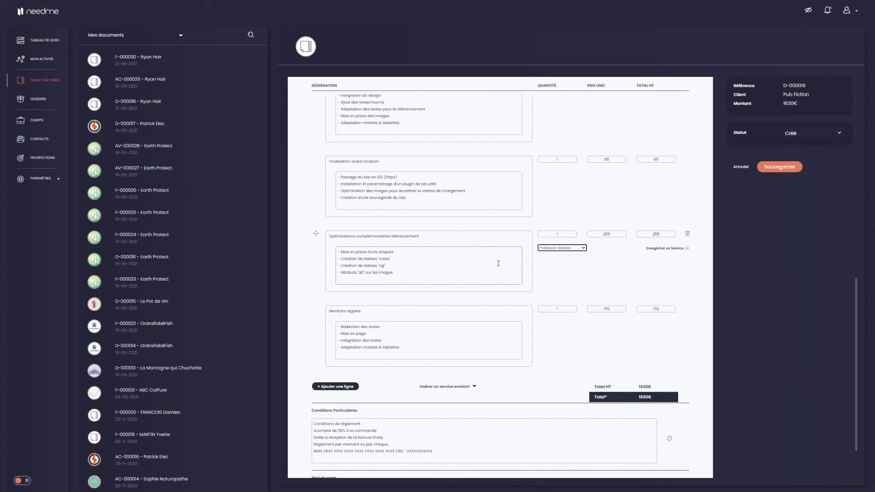
scroll(493, 269, "up", 4)
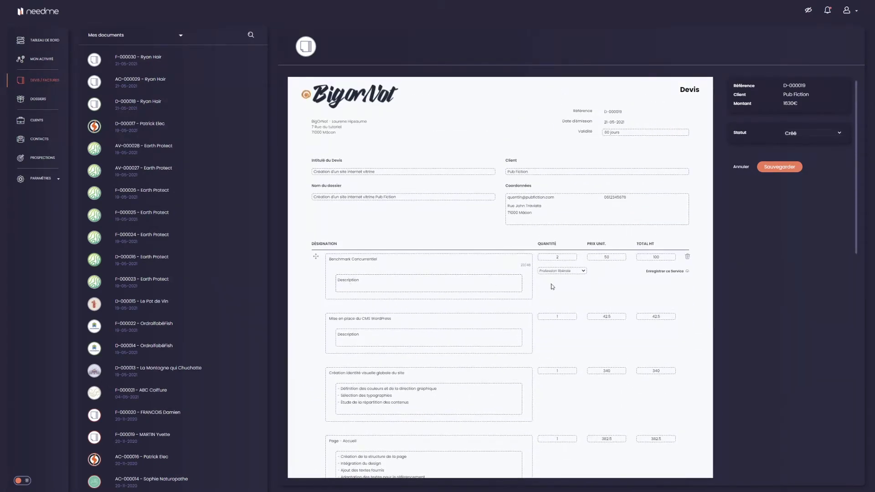
left_click(675, 272)
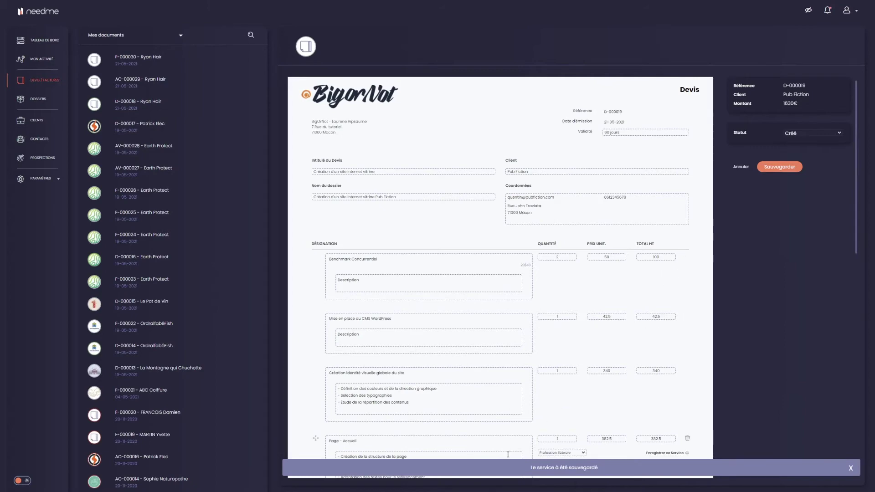
scroll(521, 288, "down", 5)
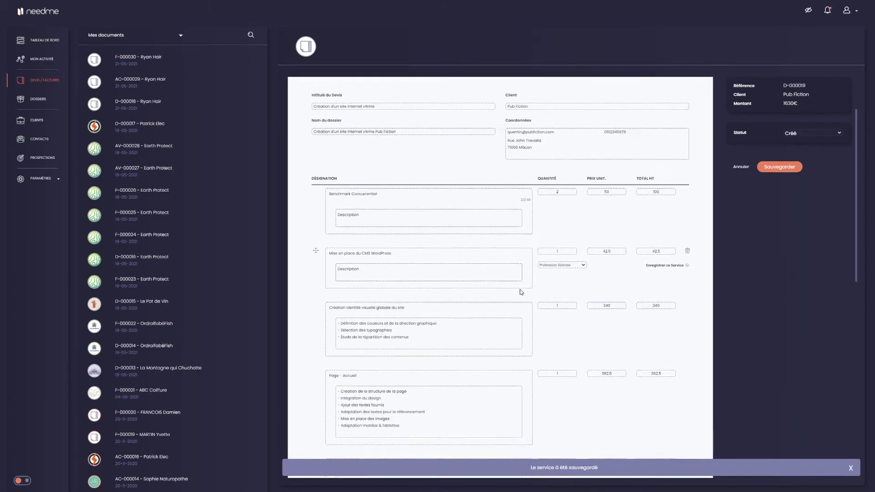
scroll(522, 282, "down", 2)
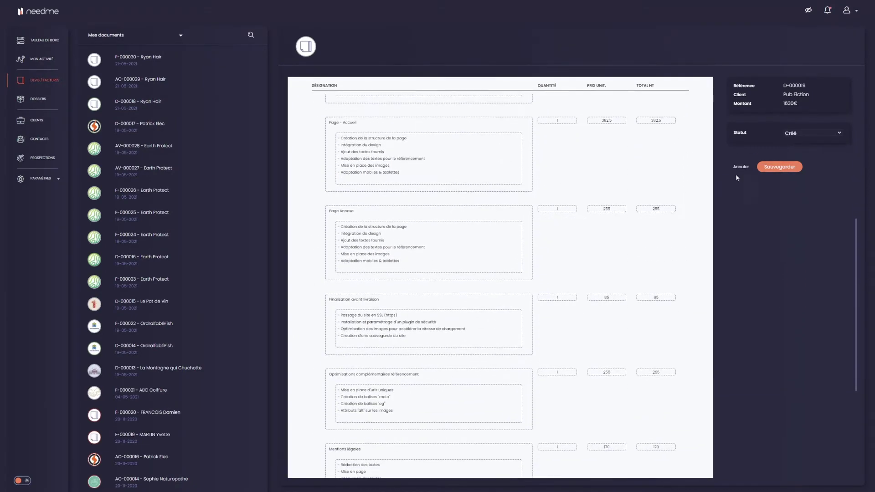
Save quote D-000019 at 1630€ and reopen it from the list
left_click(793, 167)
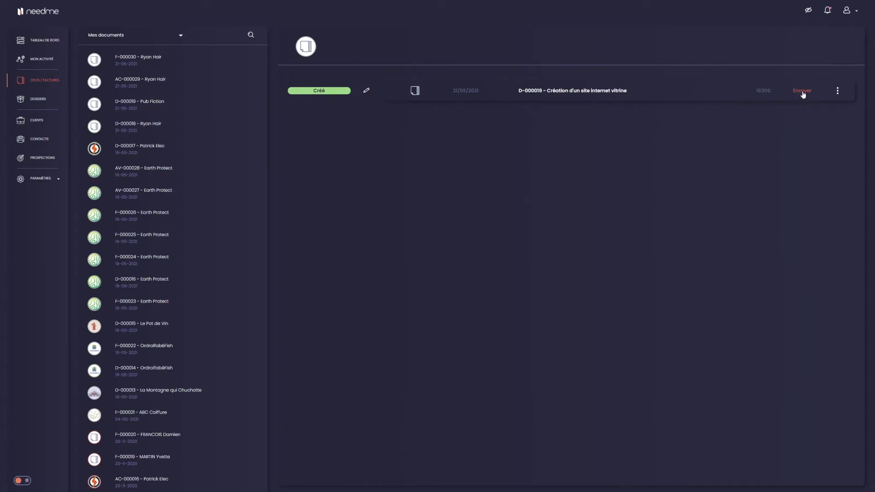
left_click(592, 93)
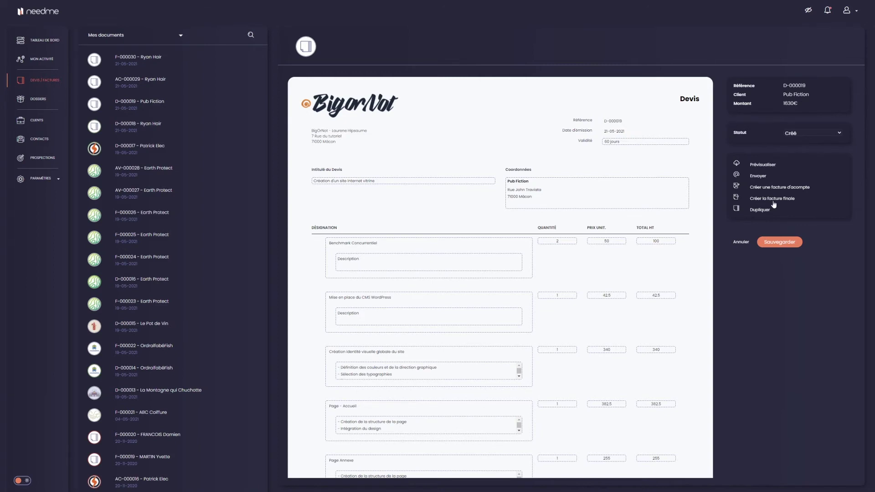
Send quote D-000019 manually by generating and copying its shareable link, marking it Envoyé
left_click(758, 176)
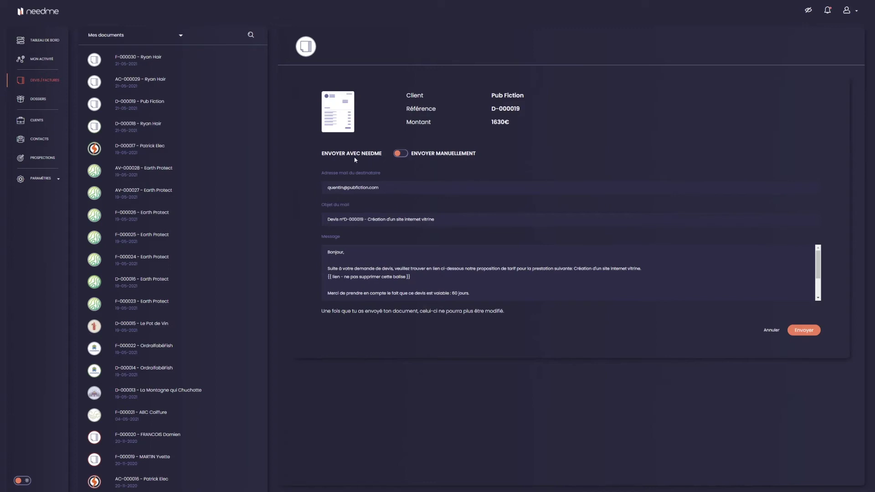
left_click(391, 186)
left_click(401, 154)
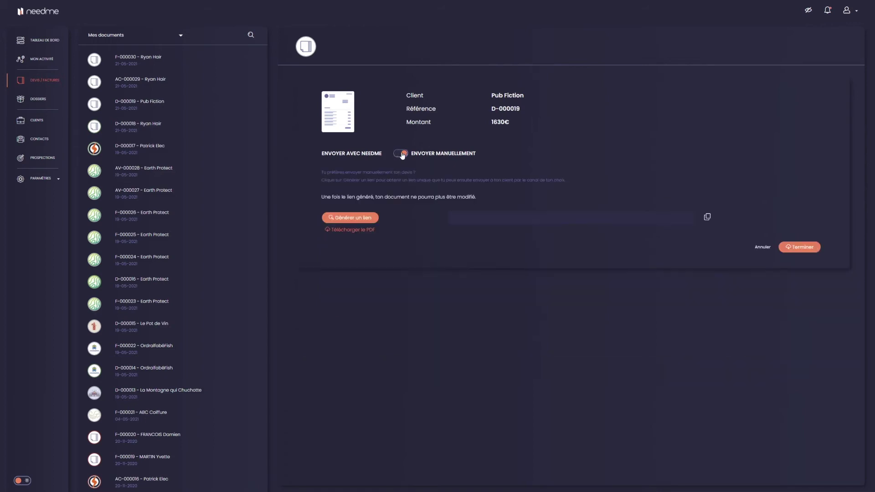
left_click(349, 221)
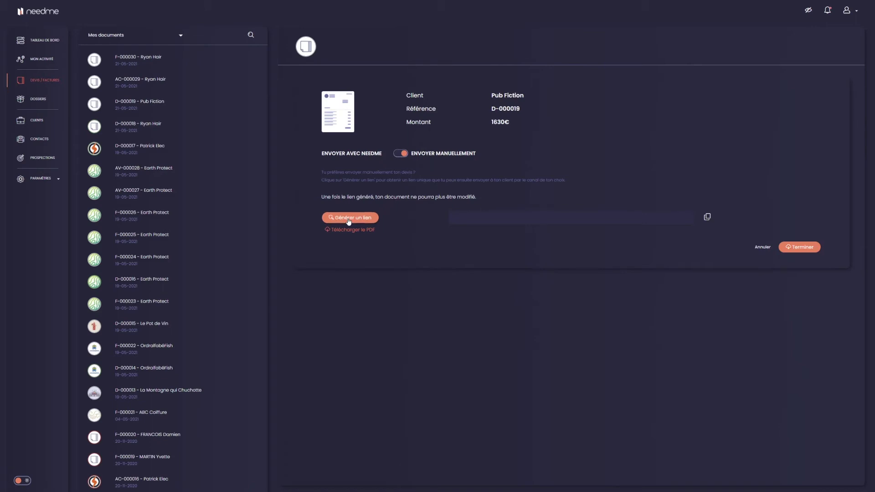
left_click(707, 217)
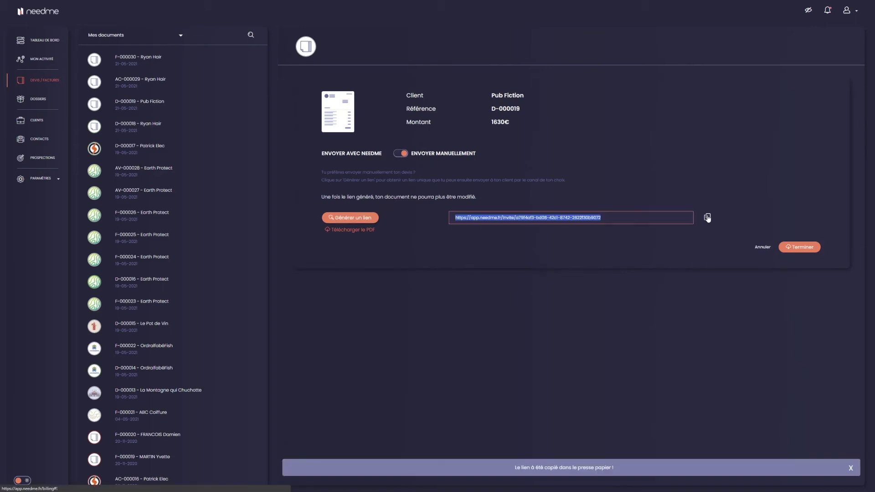
left_click(617, 219)
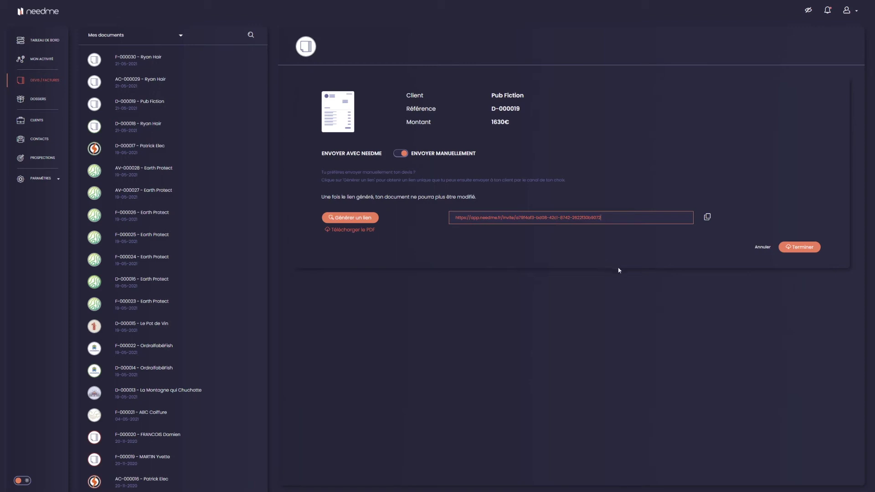
left_click(802, 248)
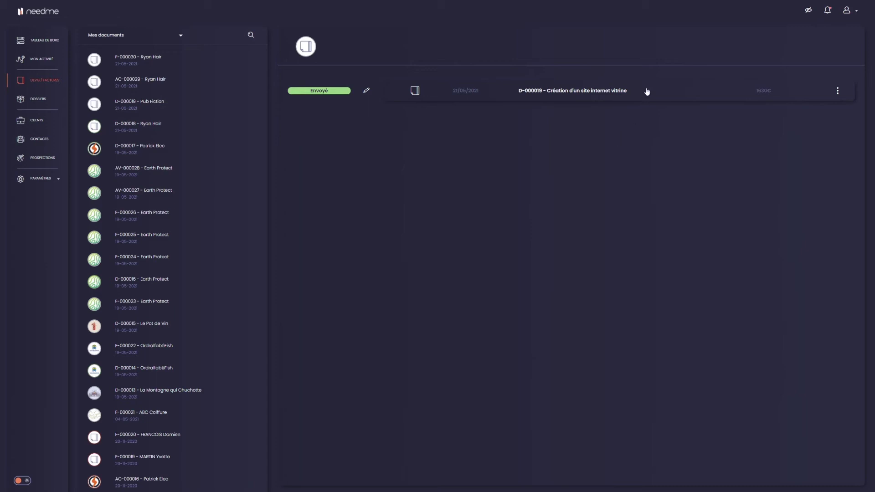
Change D-000019's Statut to Accepté, save it, and reopen the quote
left_click(602, 94)
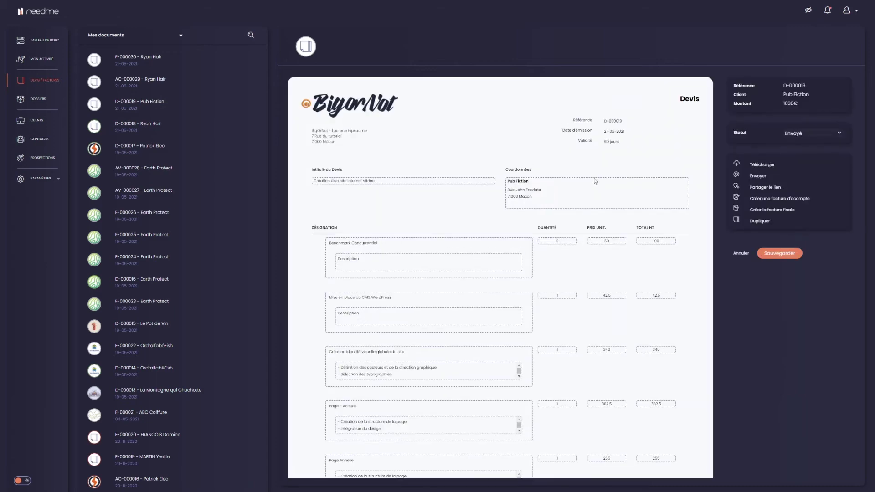
left_click(811, 131)
left_click(793, 149)
left_click(778, 253)
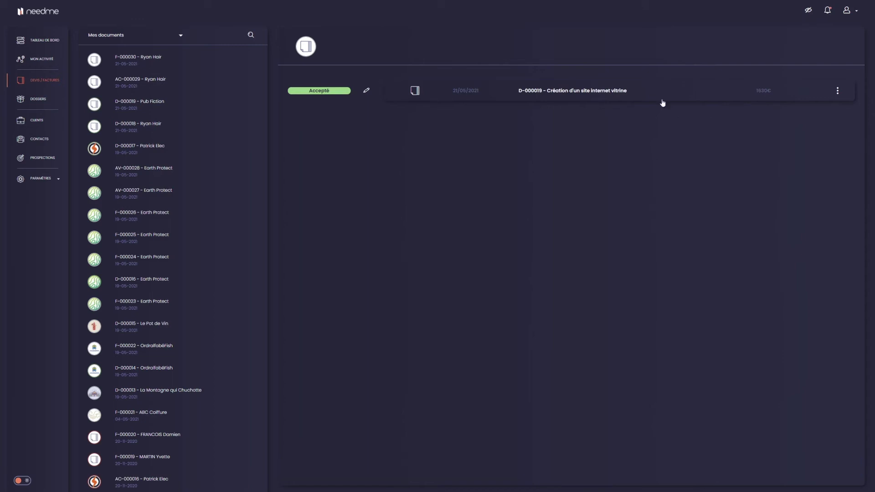
left_click(637, 96)
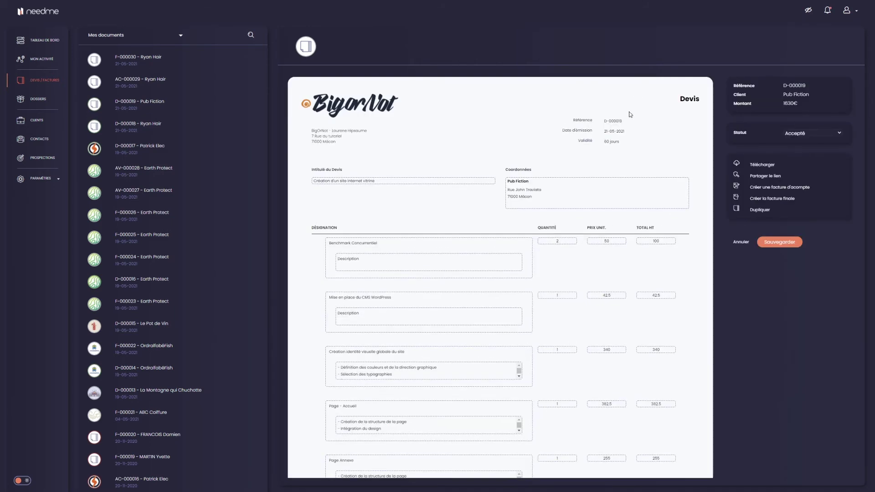
Create a percentage-based deposit invoice of 30% from quote D-000019, giving AC-000031 at 489€
left_click(771, 188)
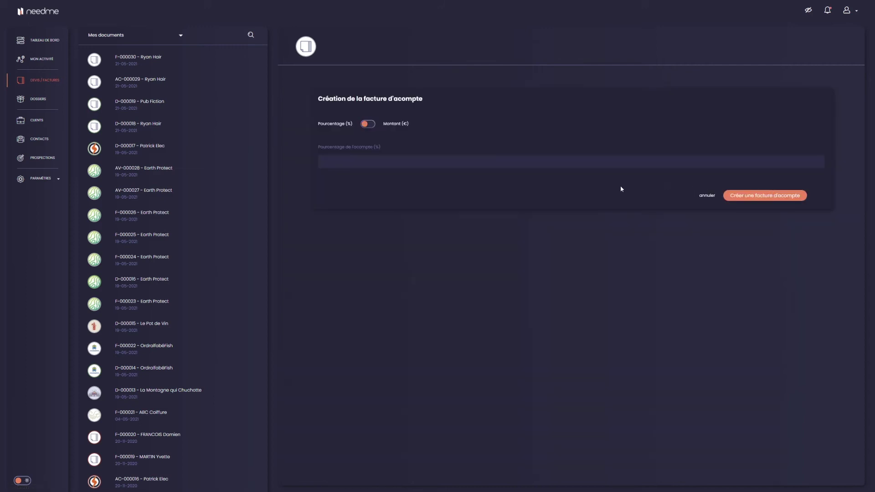
left_click(368, 126)
left_click(369, 126)
left_click(349, 164)
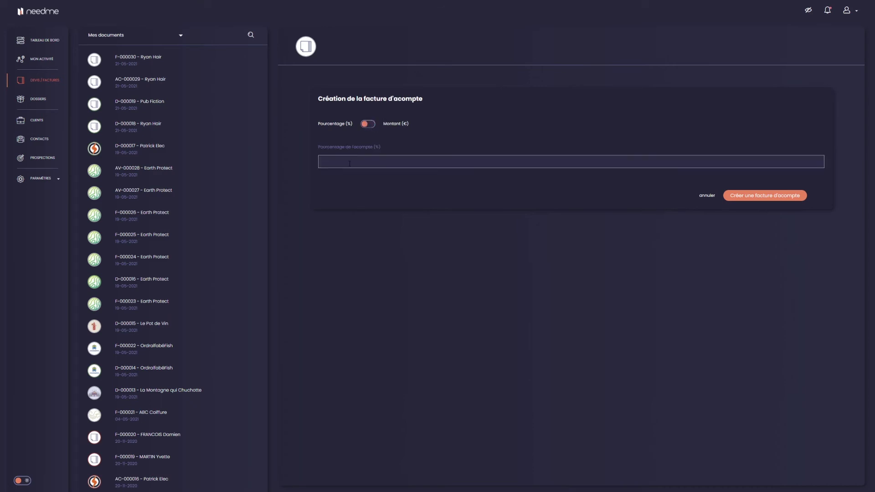
type("30")
left_click(769, 197)
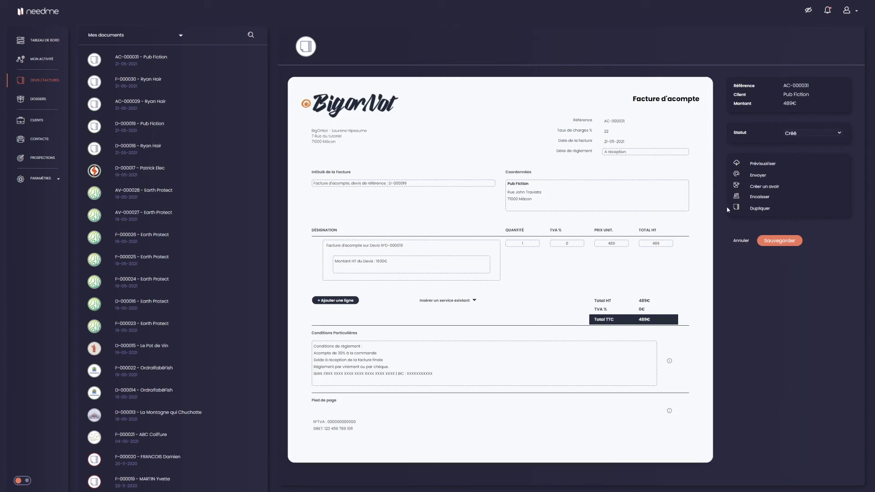
Save deposit invoice AC-000031 and send it manually as a shareable link
left_click(779, 241)
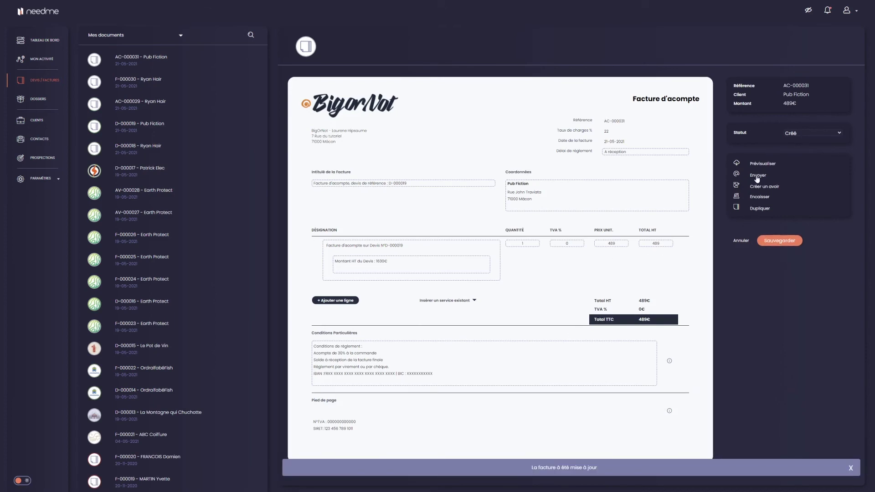
left_click(755, 175)
left_click(401, 153)
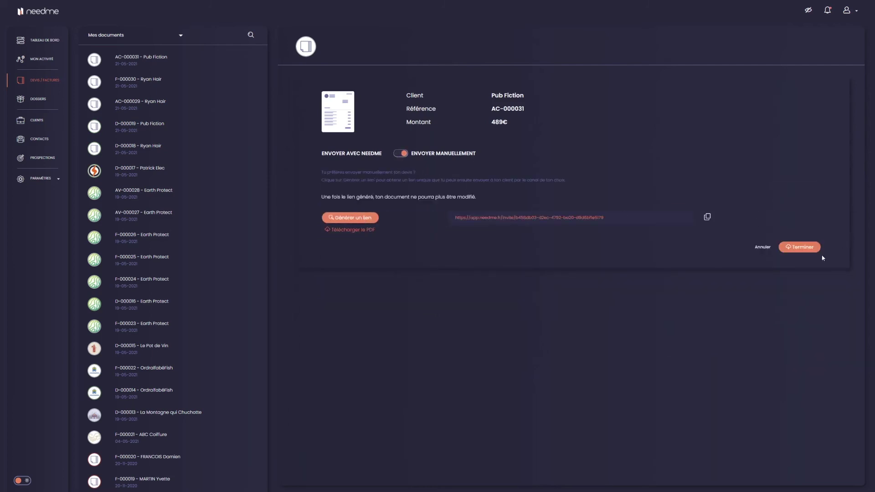
left_click(803, 249)
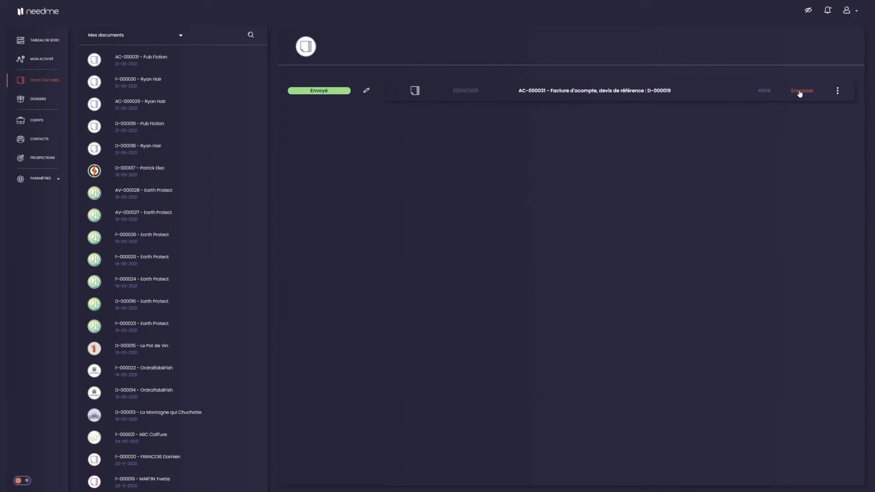
Record payment of deposit invoice AC-000031 with Virement as the payment method
left_click(657, 92)
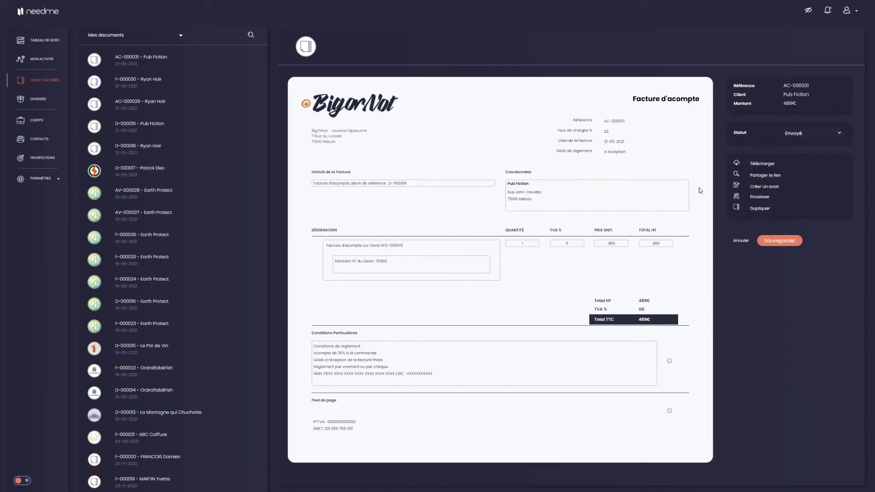
left_click(759, 197)
left_click(440, 110)
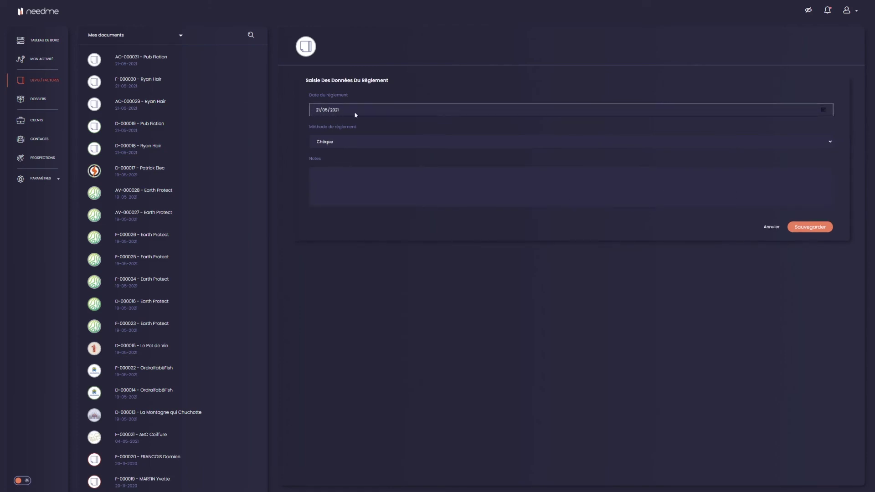
left_click(348, 143)
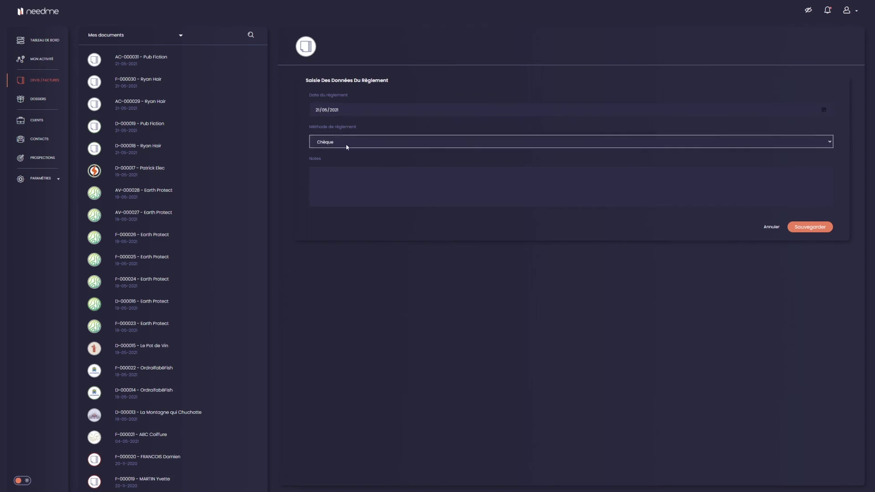
left_click(375, 145)
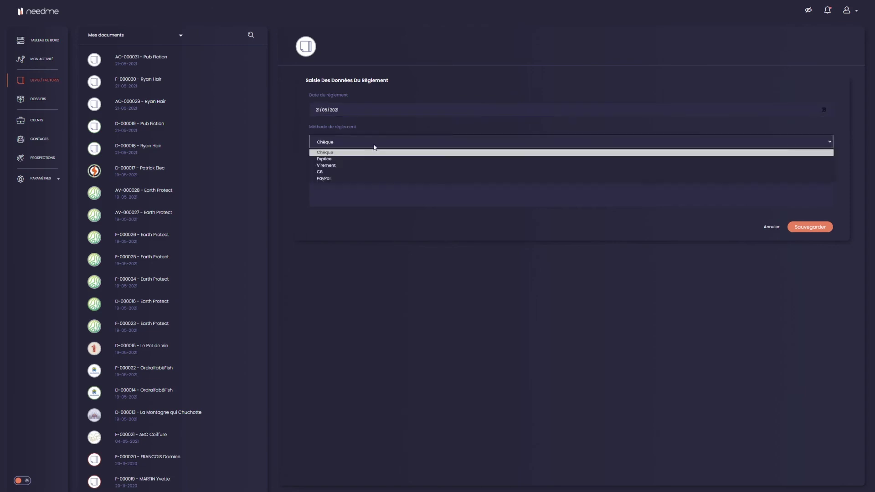
left_click(335, 166)
left_click(337, 186)
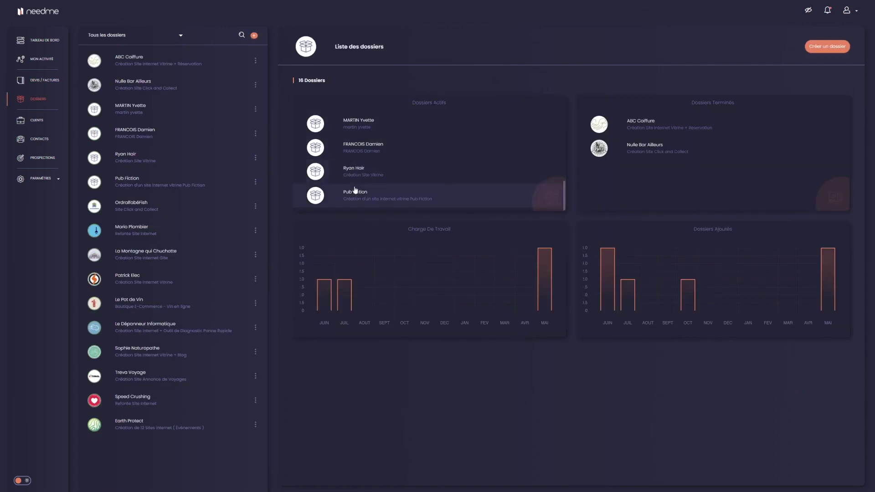
Open quote D-000019 from the Devis tab of the Pub Fiction folder
left_click(382, 199)
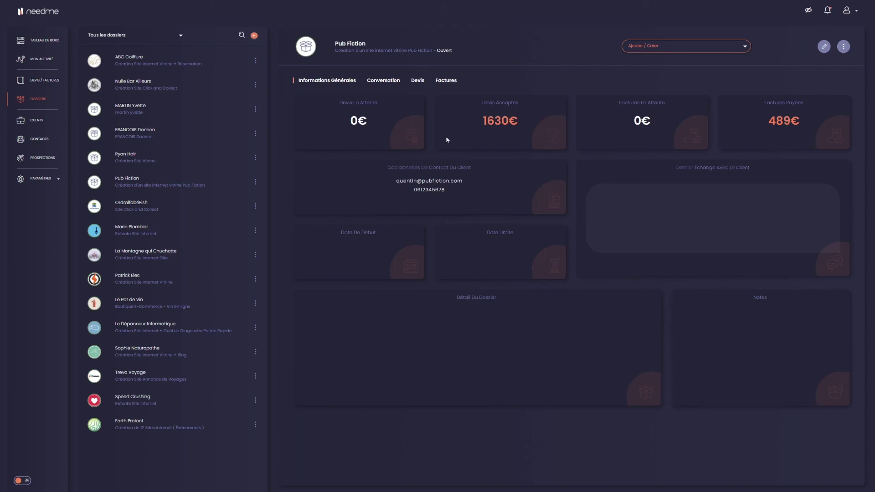
left_click(421, 83)
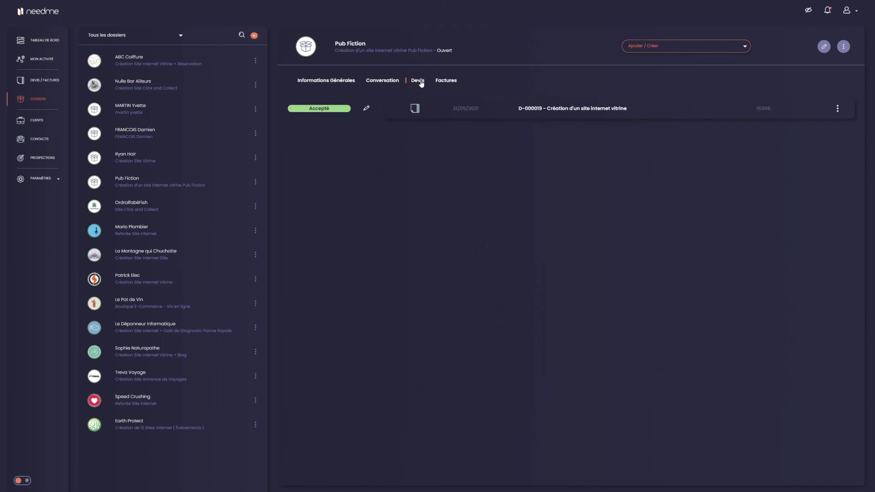
left_click(593, 113)
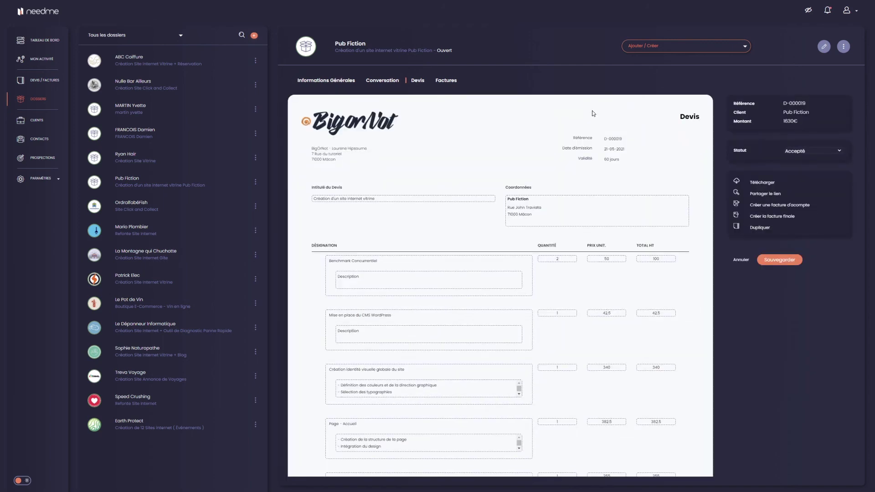
Create and save final invoice F-000032 for 1141€ from quote D-000019
left_click(781, 219)
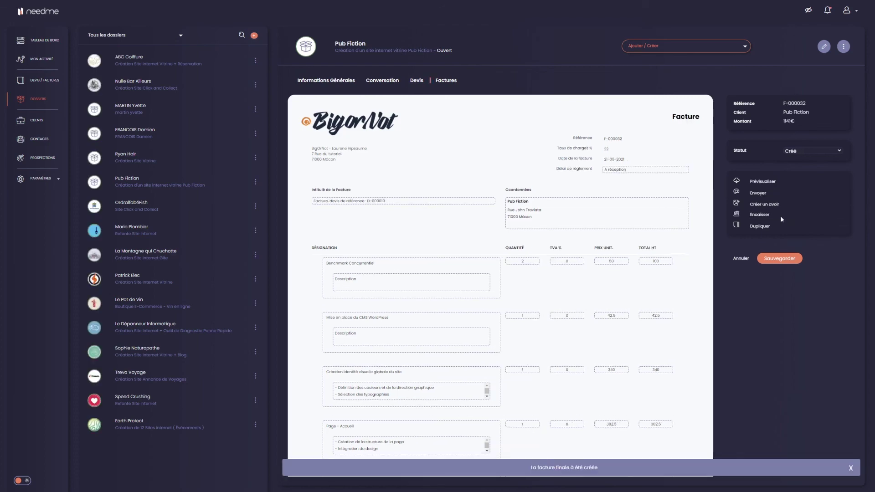
scroll(573, 296, "down", 10)
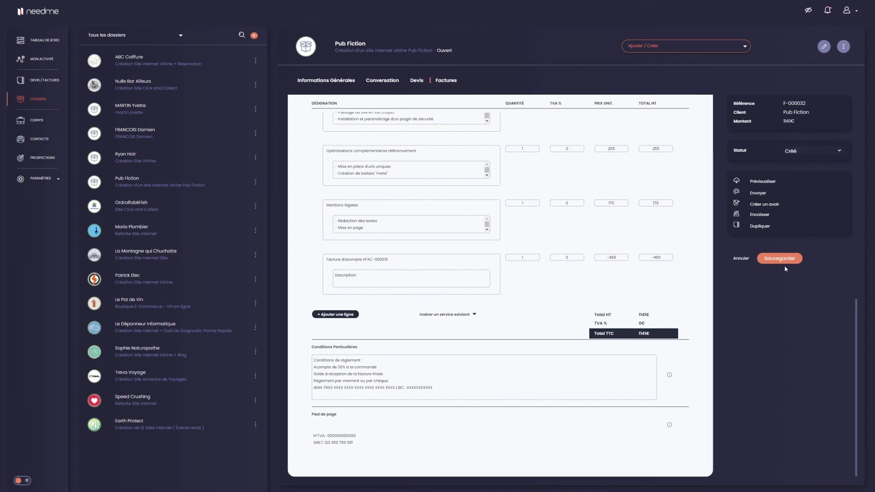
left_click(392, 259)
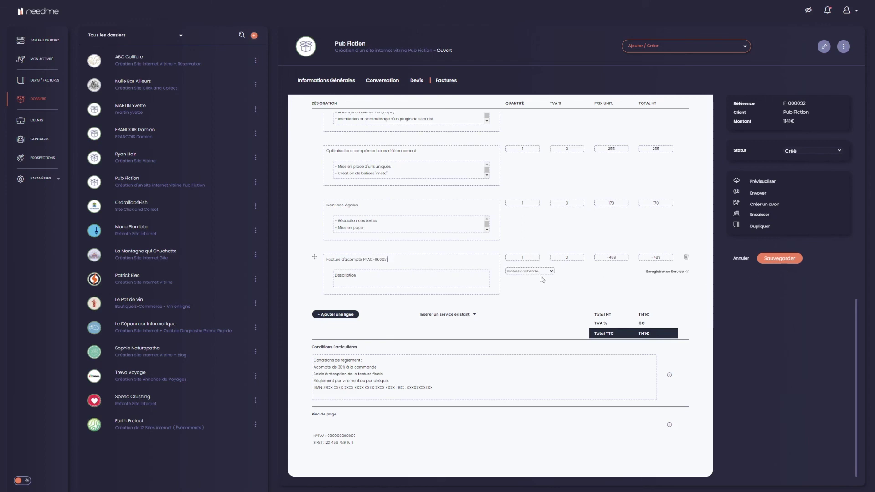
left_click(788, 262)
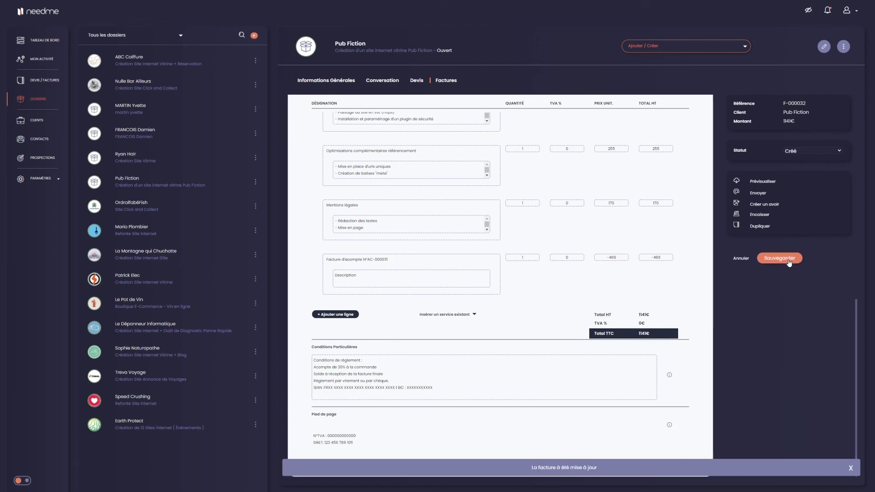
Send final invoice F-000032 manually as a generated link
left_click(757, 195)
left_click(401, 171)
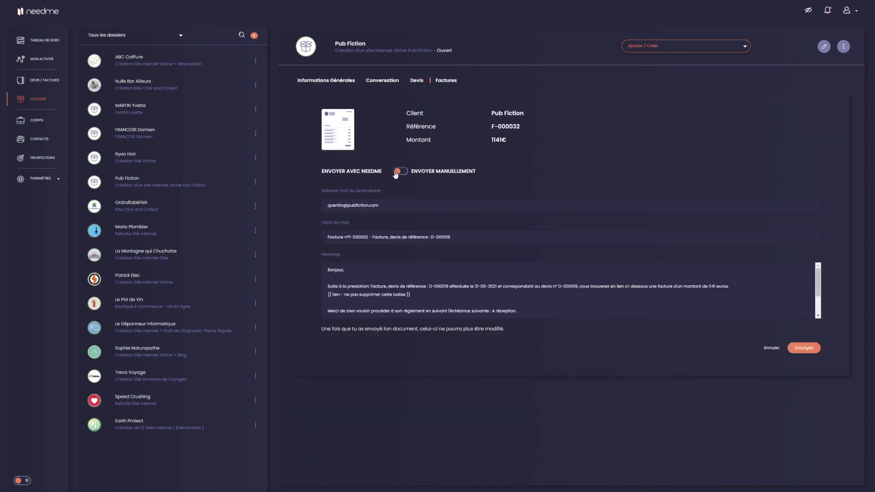
left_click(350, 235)
left_click(799, 264)
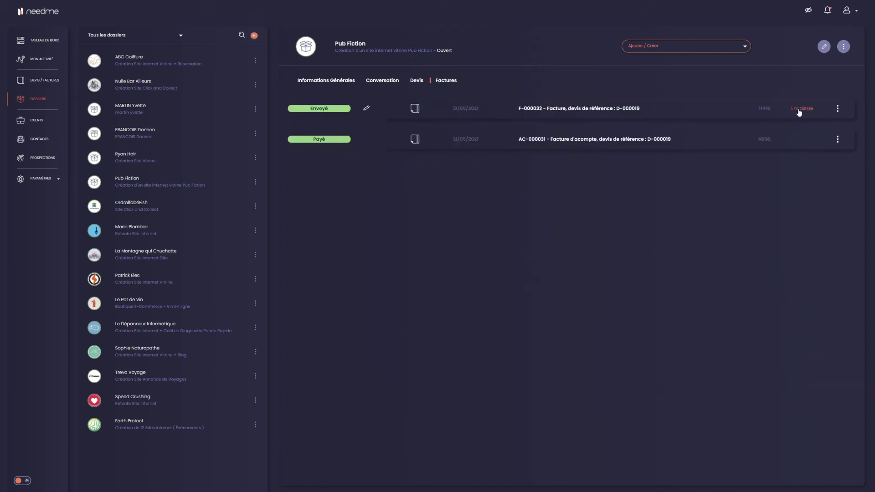
Mark final invoice F-000032 as paid and return to the dashboard
left_click(799, 112)
left_click(330, 159)
left_click(332, 184)
left_click(809, 246)
left_click(43, 41)
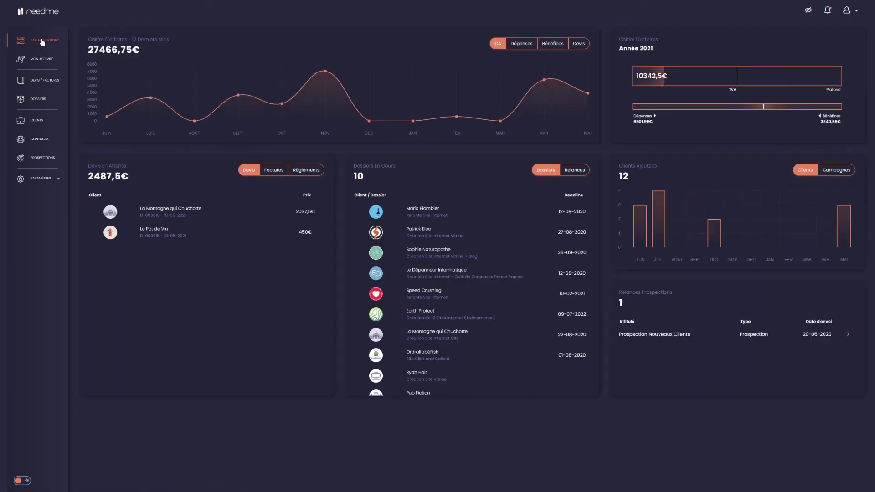